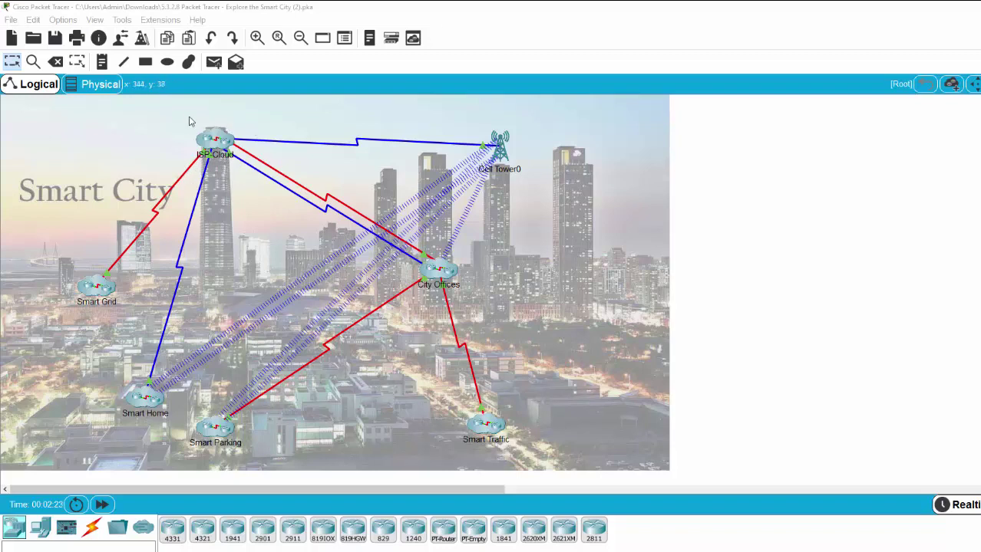
Step: Select the ISP Cloud and nudge it slightly up-left on the Smart City map
drag(185, 116, 247, 174)
click(247, 177)
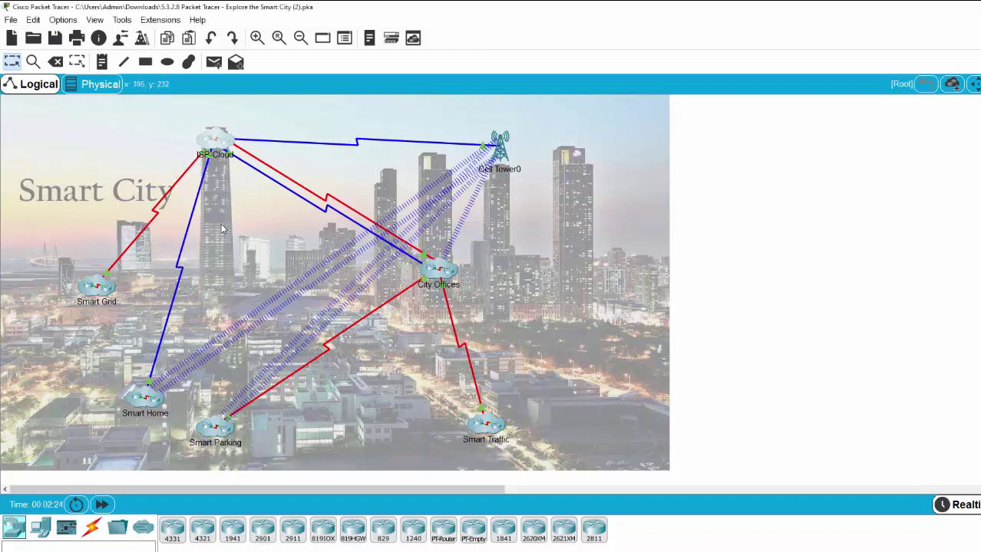
drag(219, 149, 218, 141)
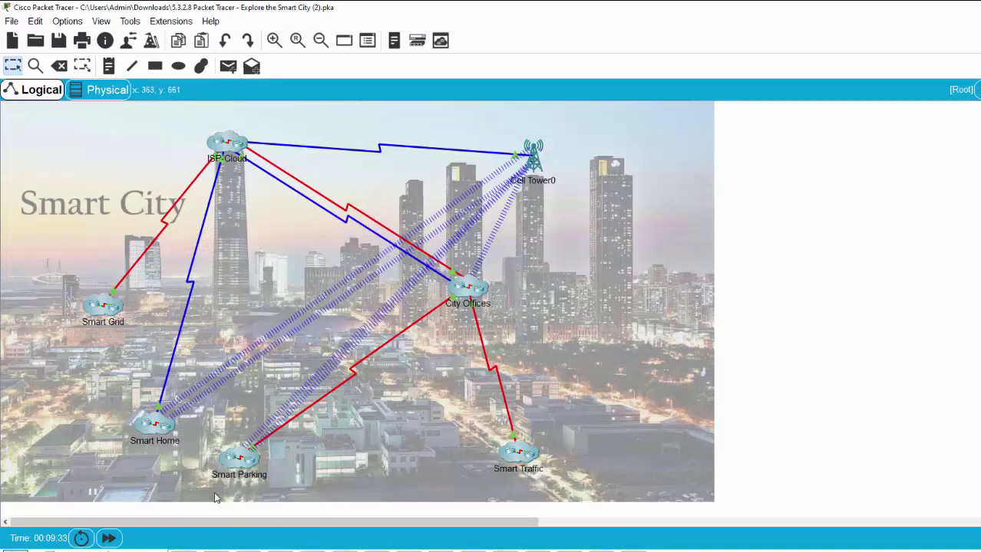
Step: Open the Smart Parking cluster and drag the Red Car into P-Space-1
double_click(239, 464)
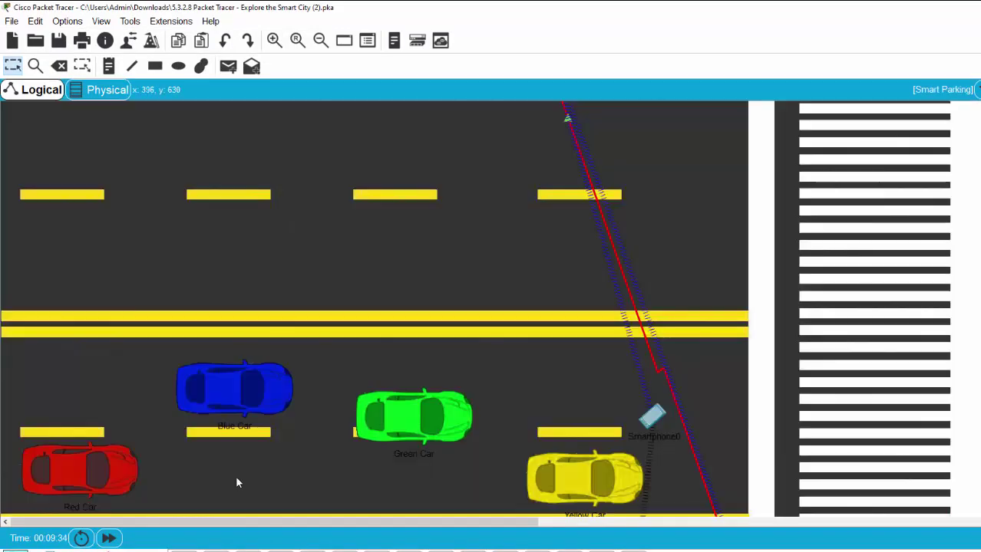
scroll(237, 335, down, 3)
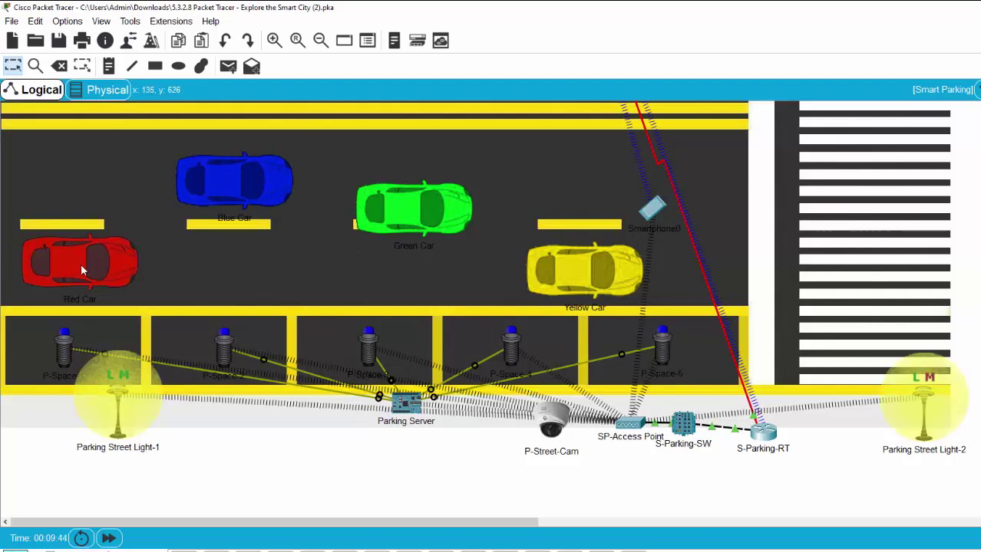
drag(80, 264, 85, 296)
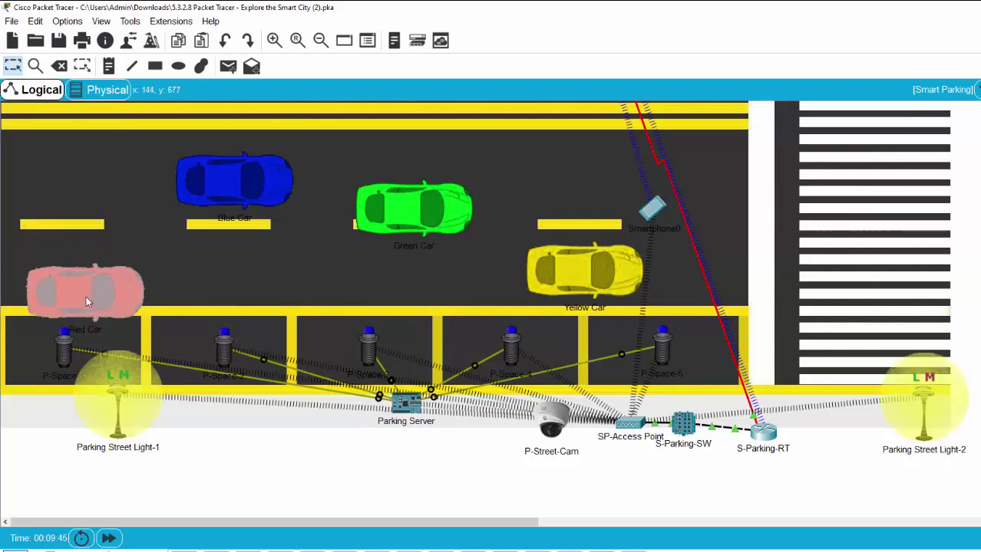
drag(86, 296, 73, 349)
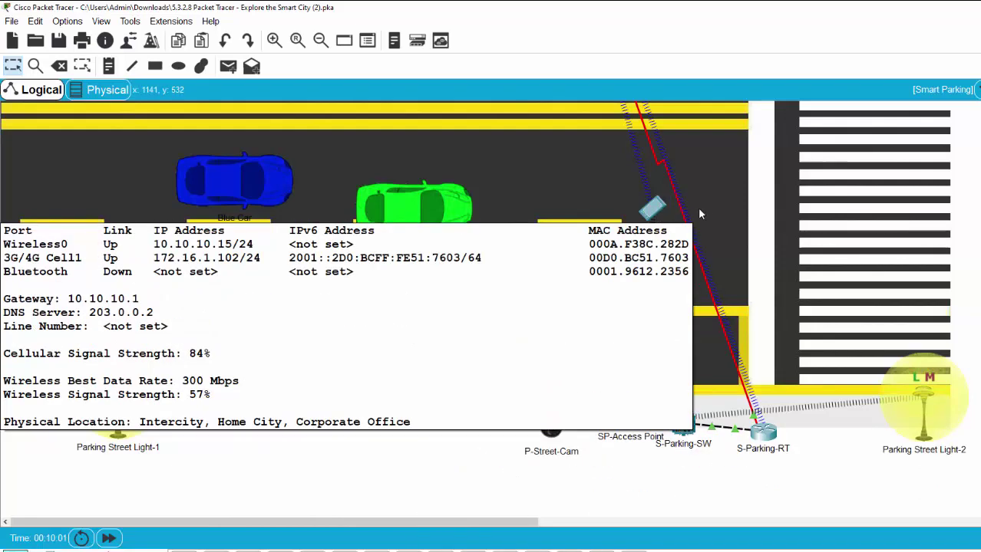
Step: Load 10.10.10.10 in Smartphone0's web browser to view the City Parking Manager page
click(656, 214)
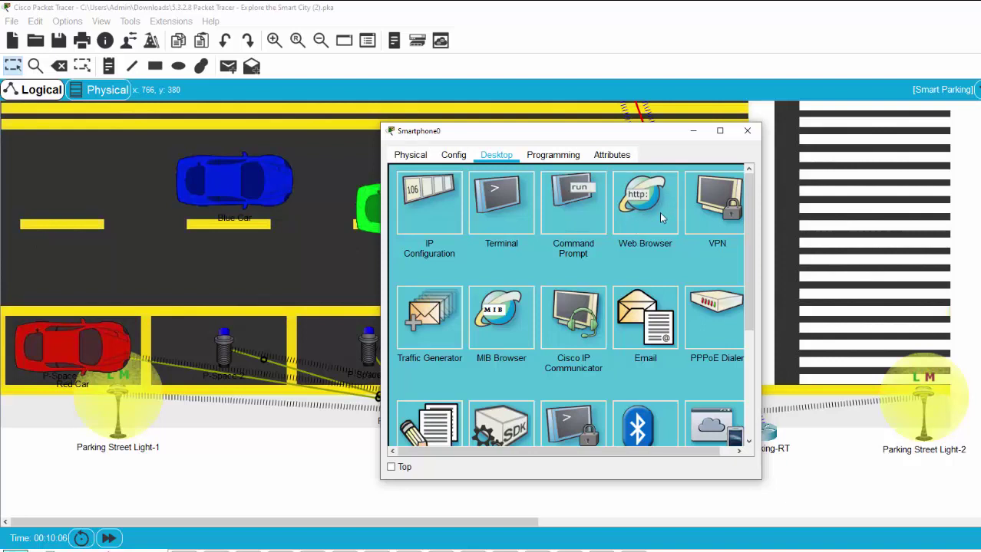
click(639, 209)
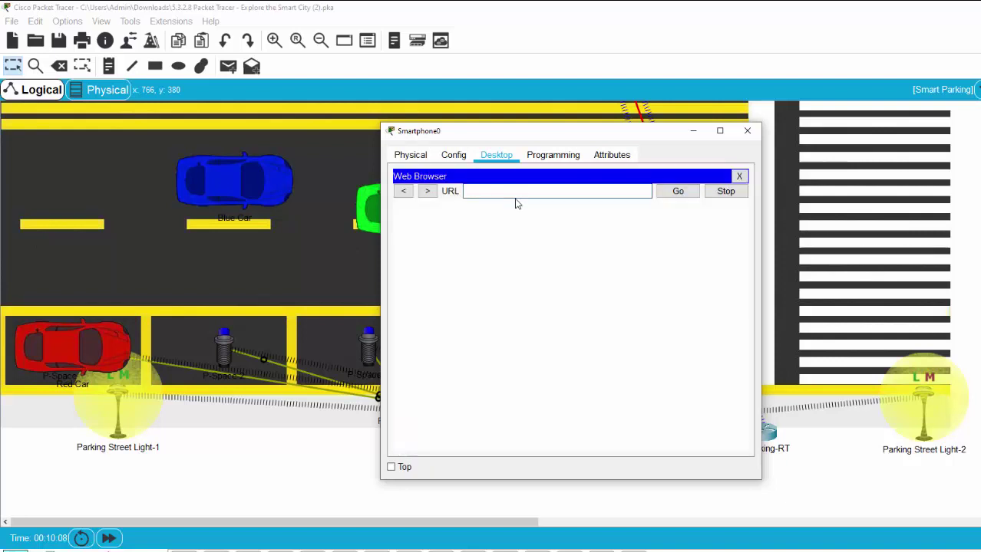
text(10.10.10.10)
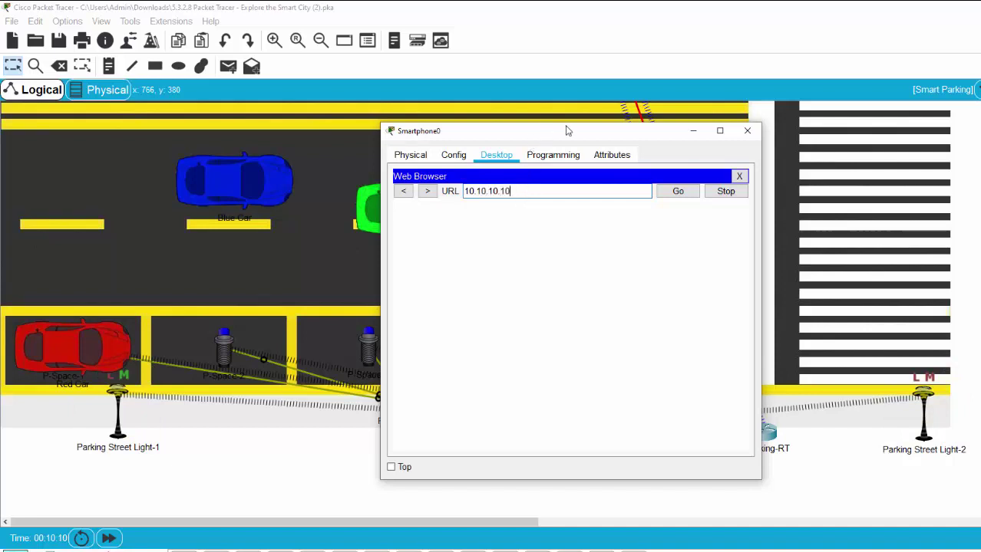
drag(568, 131, 652, 111)
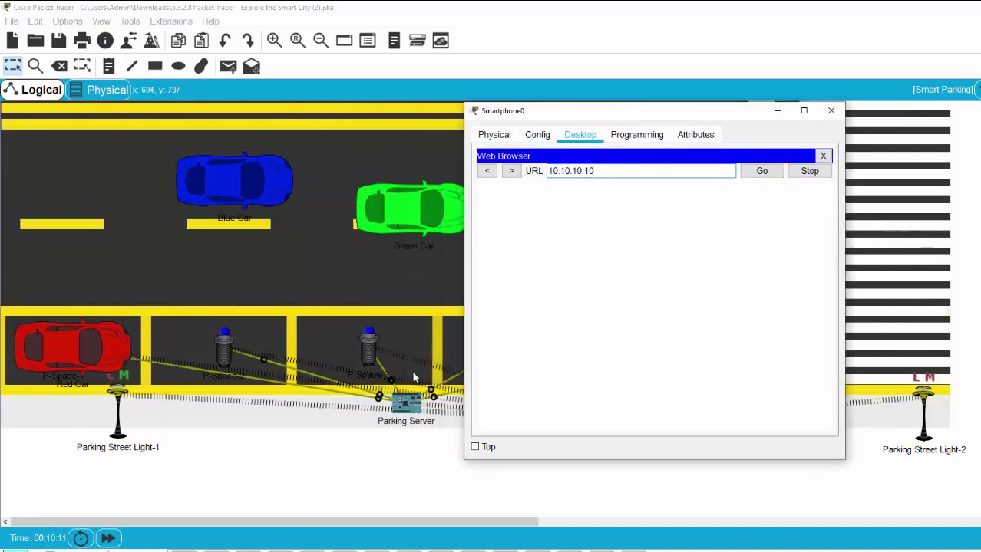
click(762, 171)
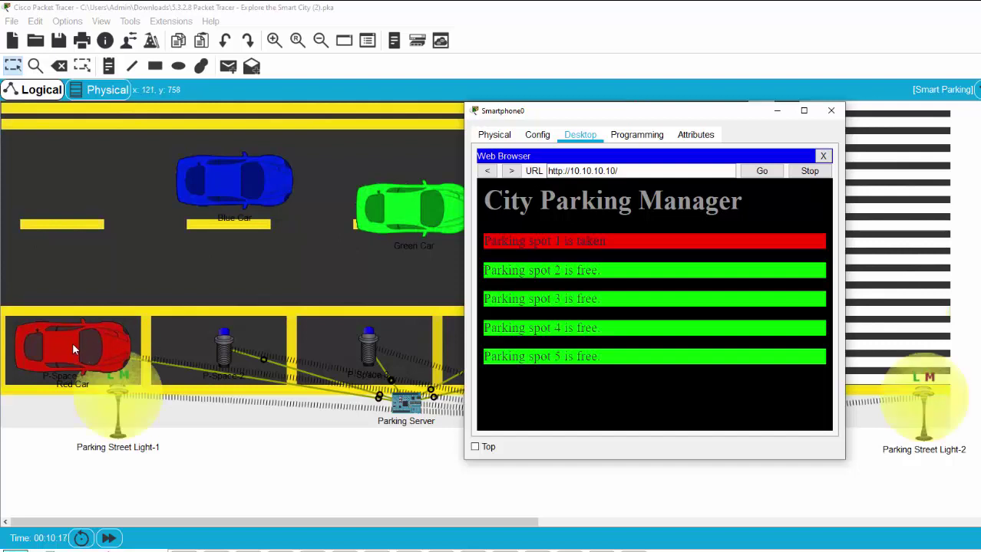
Step: Move the Red Car out of P-Space-1 onto the road and recheck Smartphone0's parking page
drag(72, 345, 77, 261)
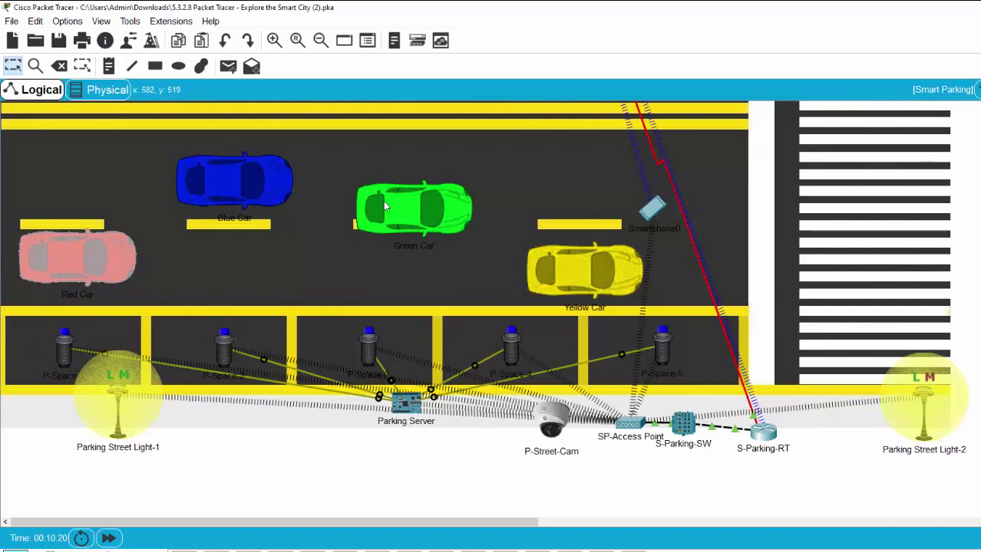
click(652, 208)
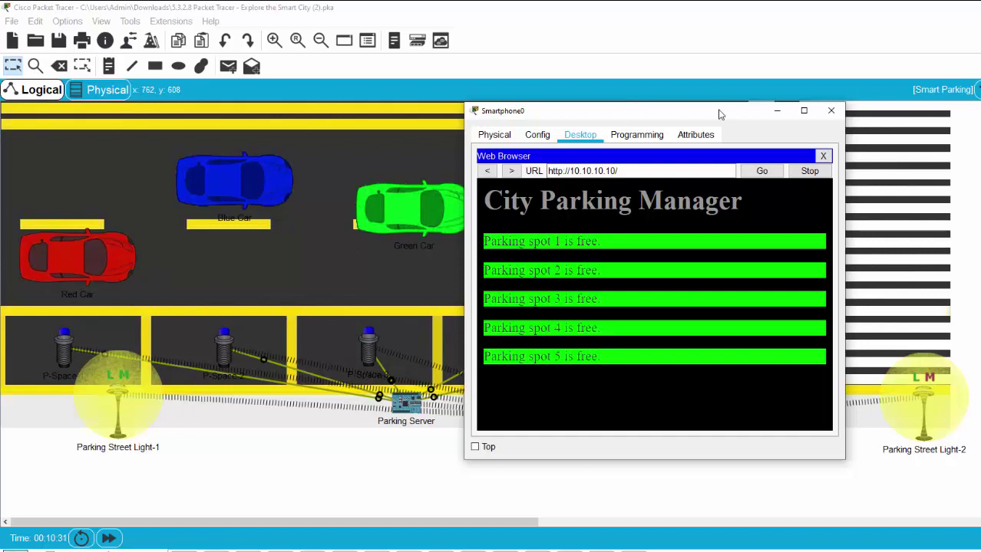
drag(721, 116, 840, 119)
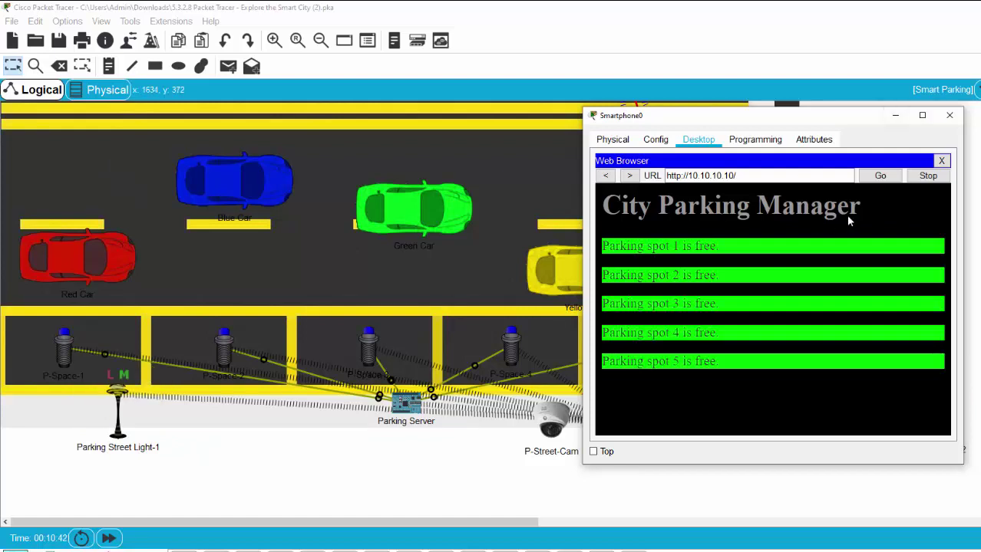
Step: Park the red, blue, green and yellow cars in spaces 1, 2, 3 and 5, then check Smartphone0
click(894, 115)
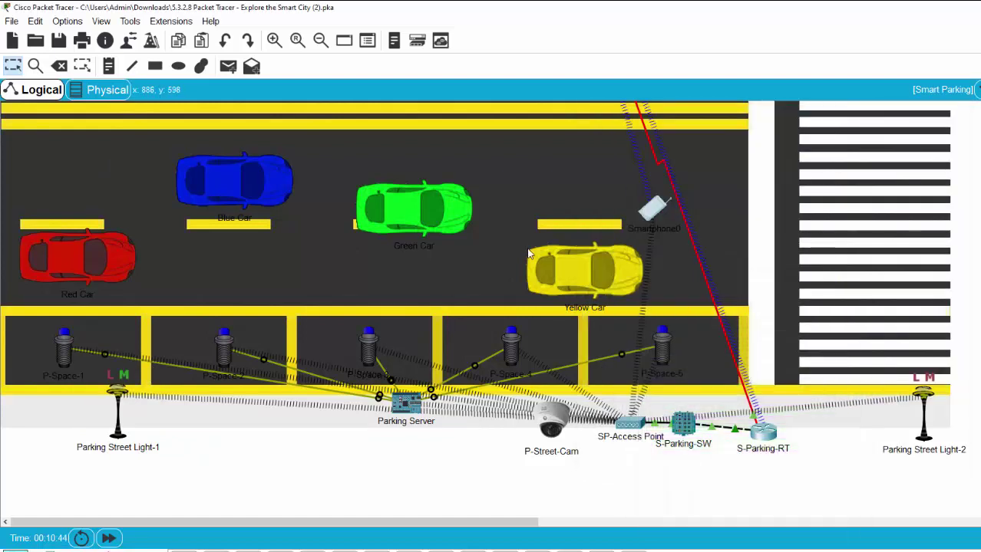
drag(125, 259, 117, 354)
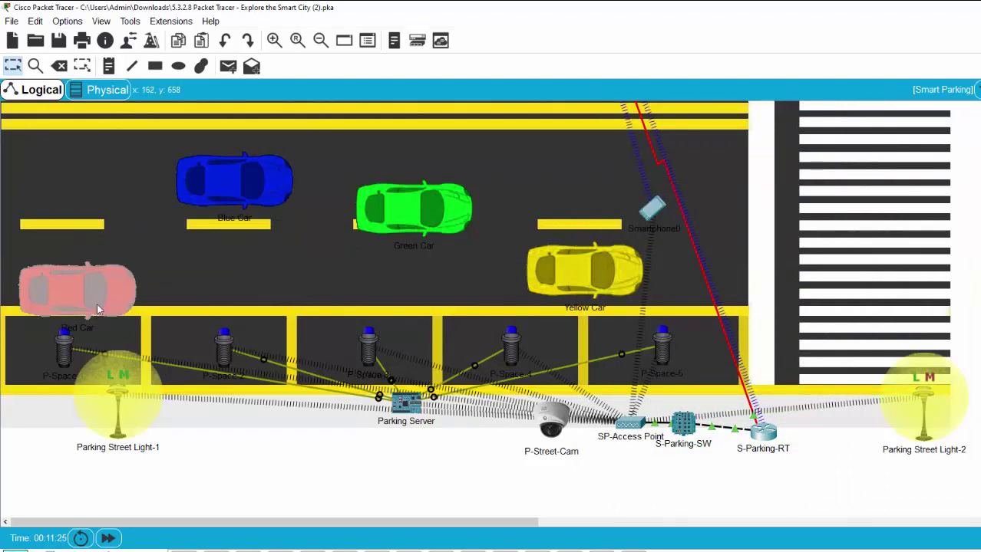
mouse_move(237, 184)
mouse_down()
mouse_move(249, 288)
mouse_move(231, 352)
mouse_up()
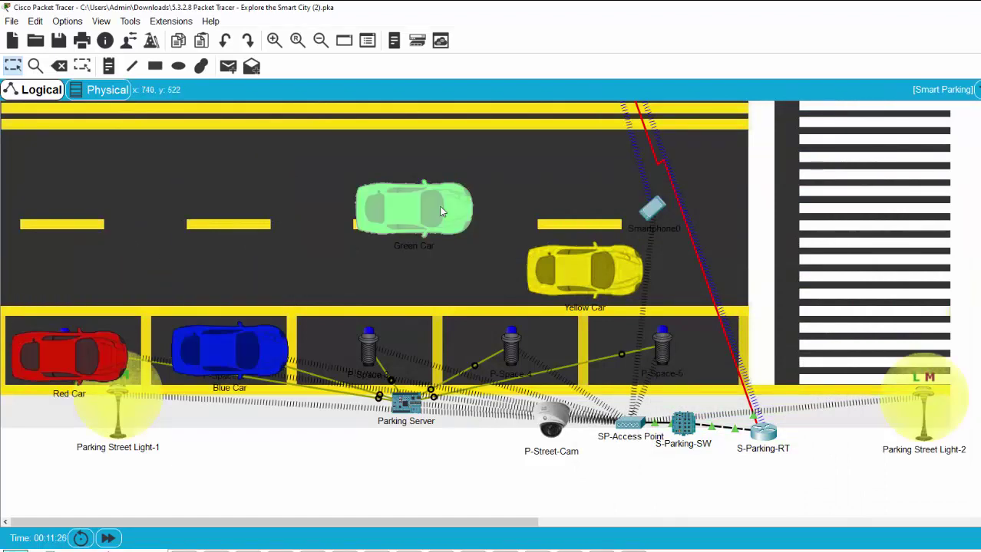
drag(413, 207, 377, 353)
drag(553, 297, 687, 350)
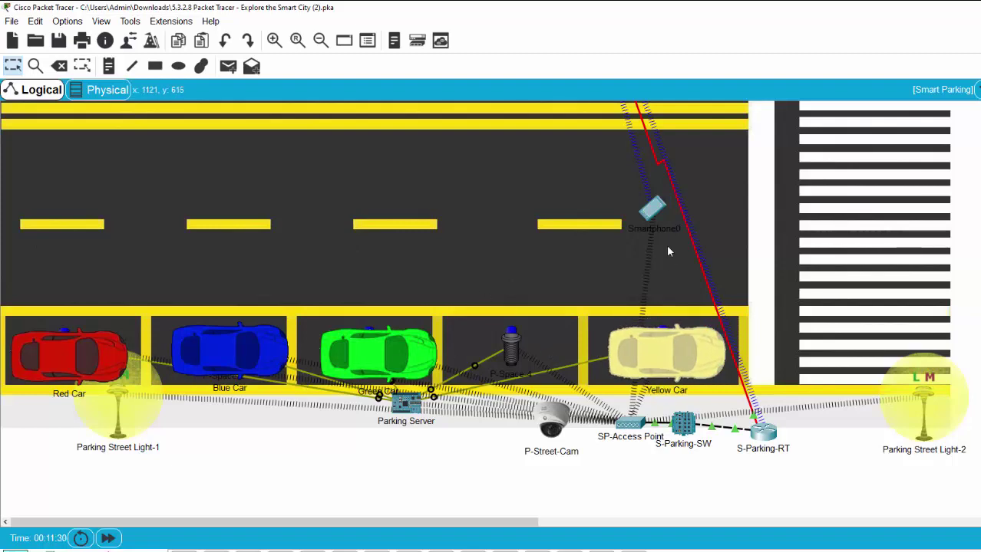
click(652, 208)
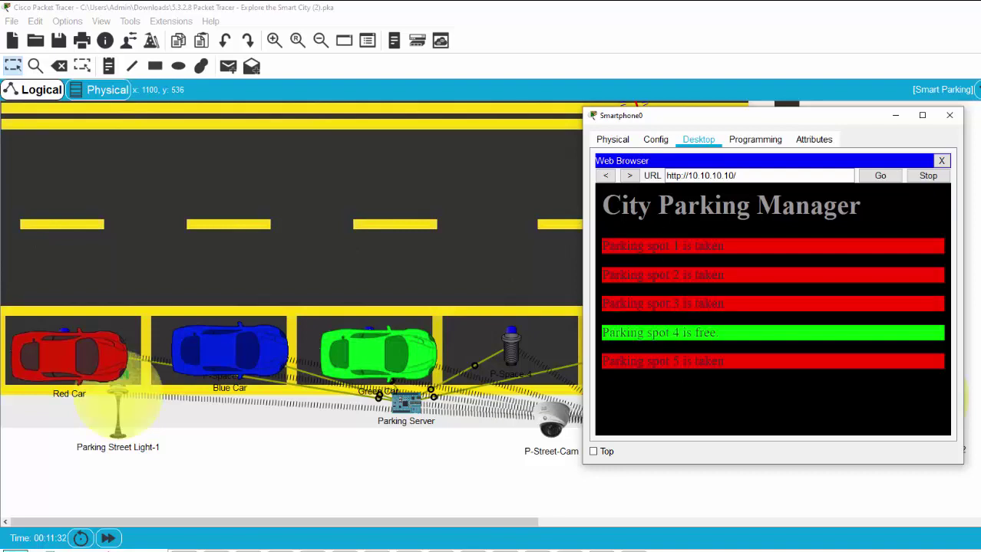
Step: Close the Smartphone0 window and nudge the P-Space-4 sensor slightly up
drag(769, 123, 874, 131)
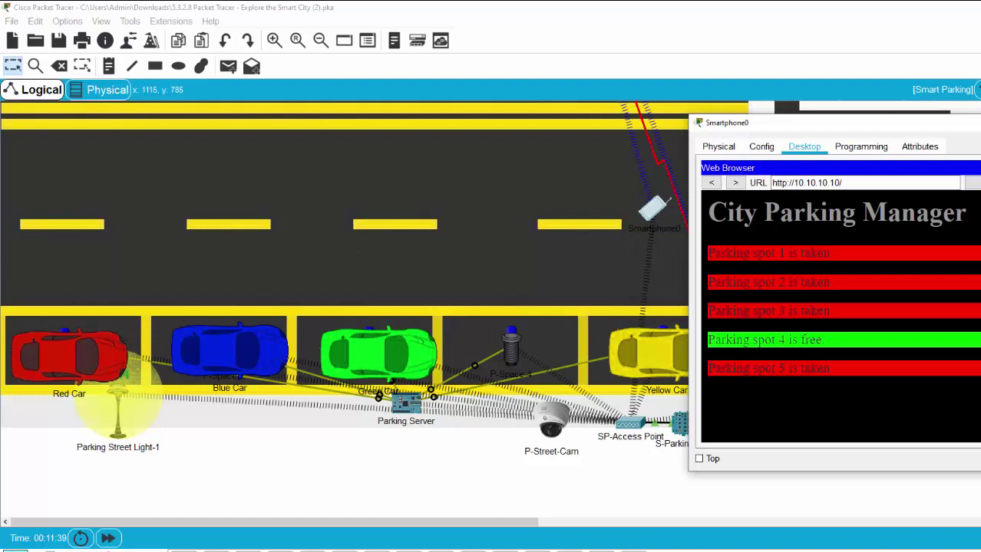
click(120, 375)
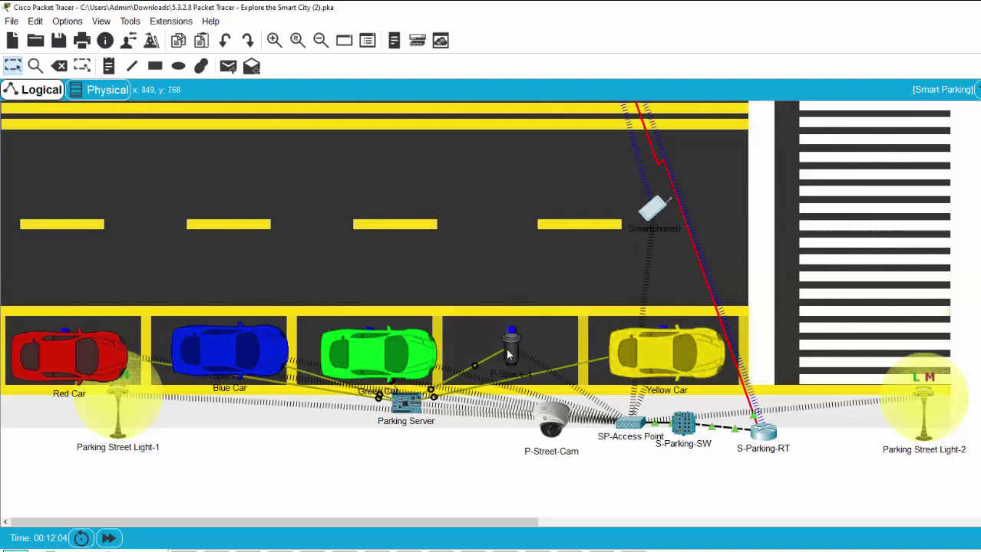
drag(511, 359, 517, 342)
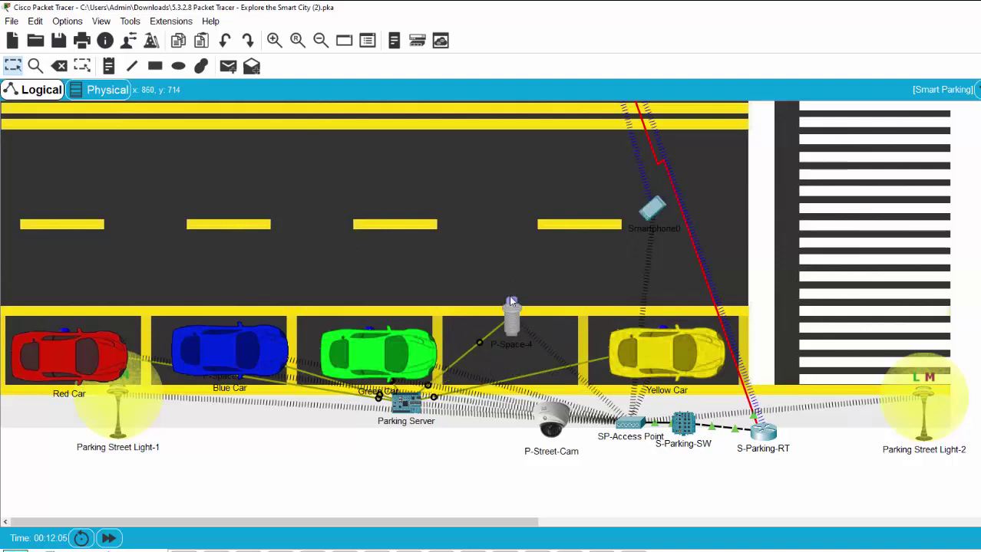